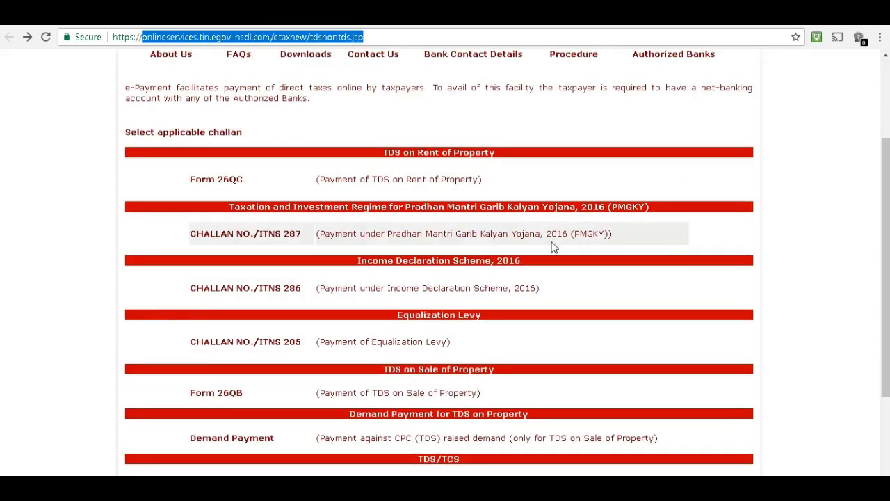
Step: Open Challan No./ITNS 280 for income tax payment and select (0021) Income Tax (Other than Companies) as the applicable tax
scroll(470, 317, down, 2)
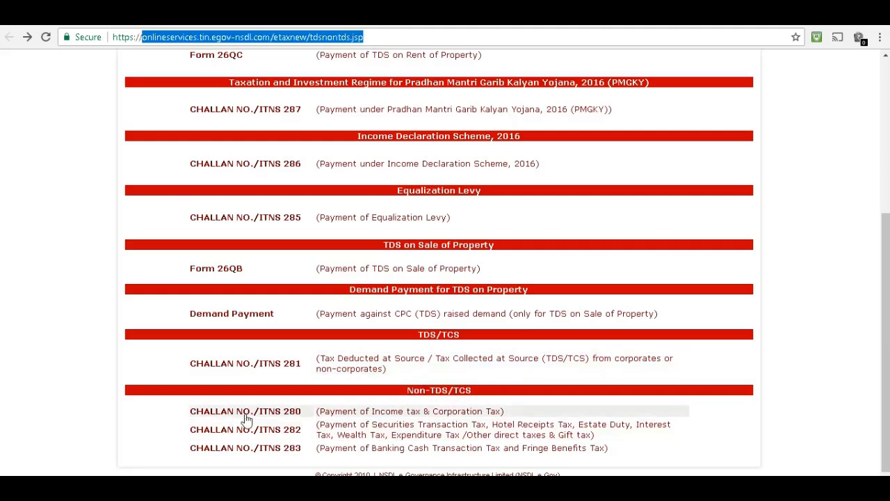
click(413, 413)
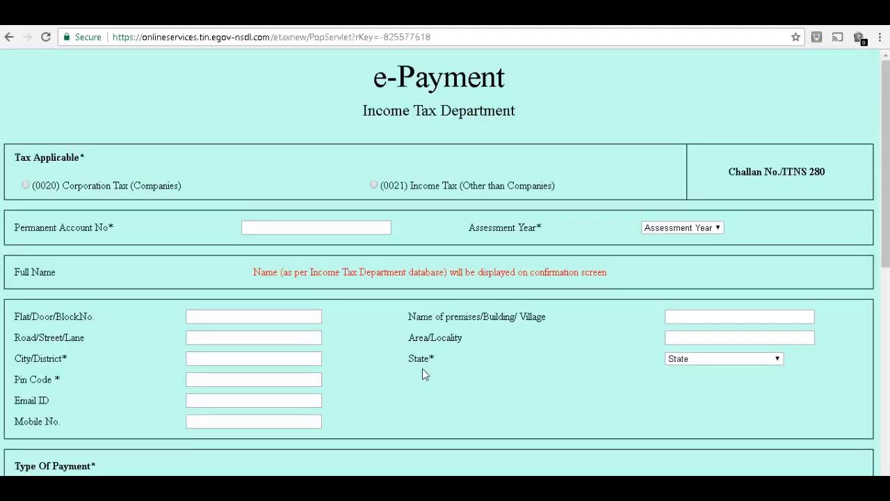
click(373, 184)
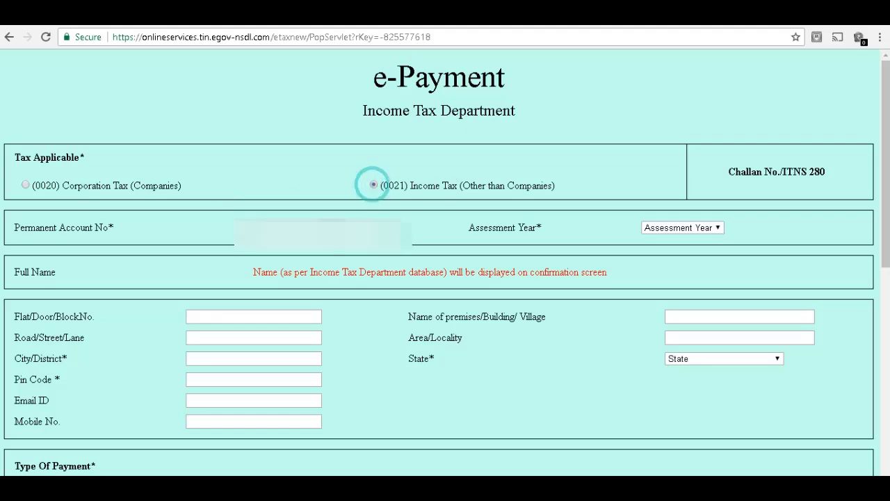
Step: Enter the taxpayer's Permanent Account Number and set the assessment year to 2017-18
click(320, 233)
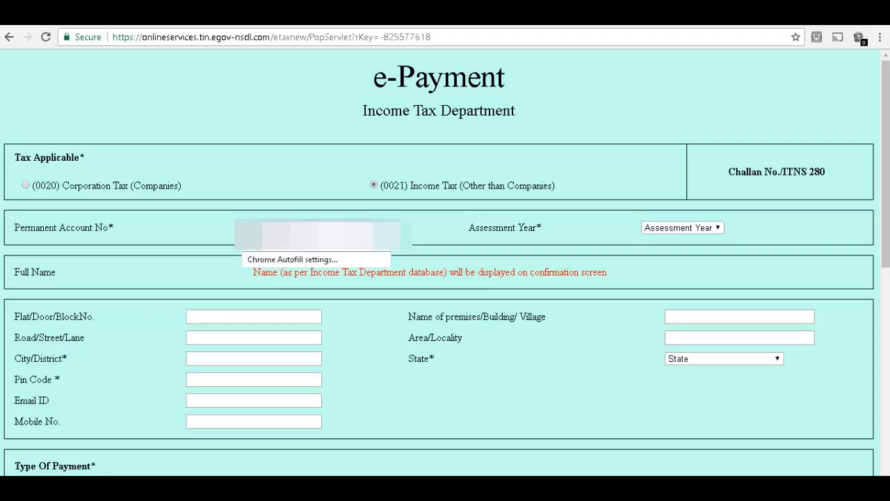
click(305, 243)
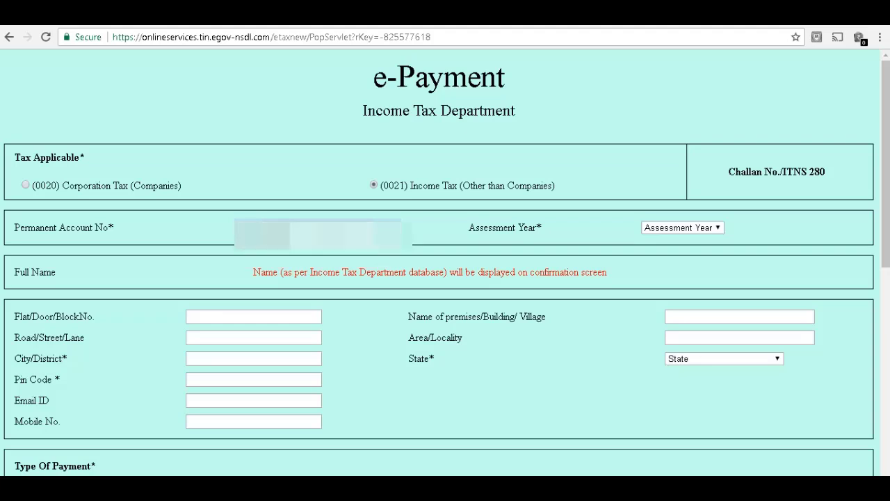
key(Tab)
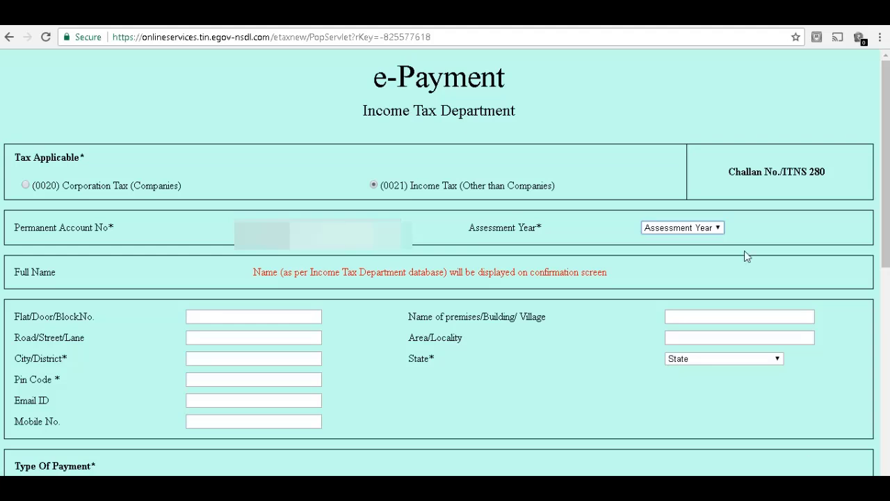
click(688, 230)
click(685, 263)
Step: Fill in the taxpayer's address, state, pin code, e-mail and mobile number
scroll(601, 234, down, 2)
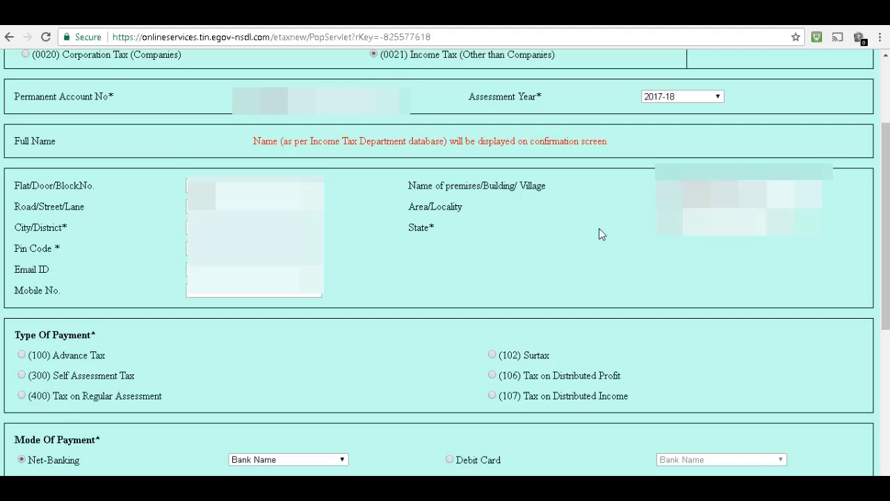
key(Tab)
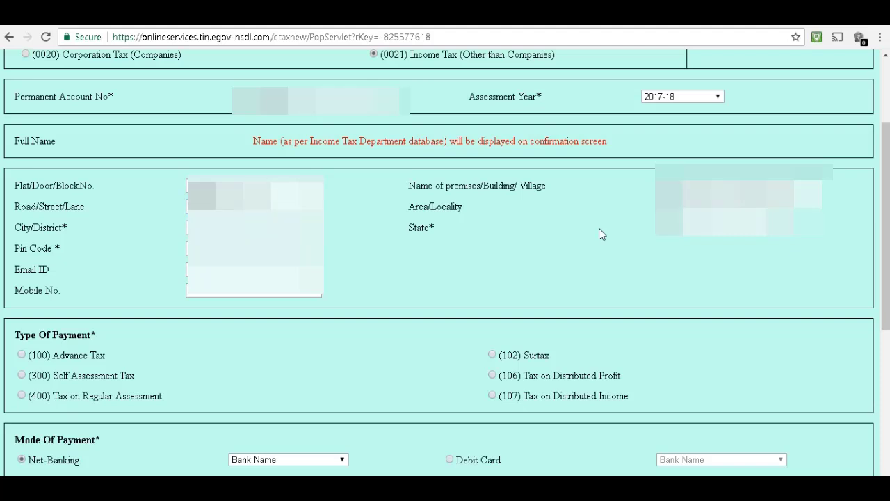
Step: Set the type of payment to (300) Self Assessment Tax and choose ICICI Bank for net-banking
scroll(599, 228, down, 2)
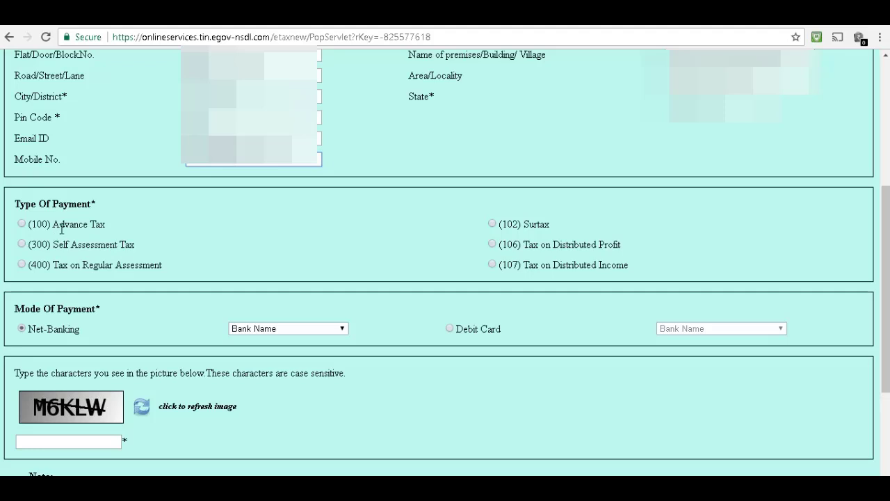
click(22, 245)
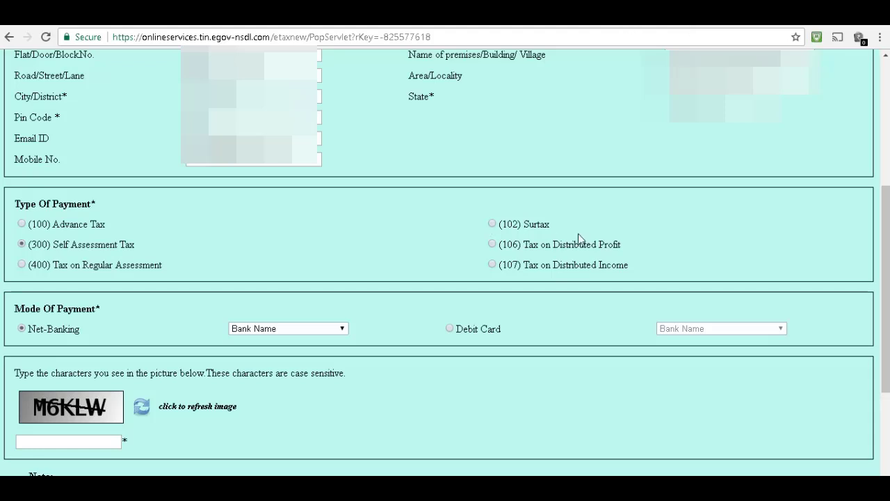
click(274, 331)
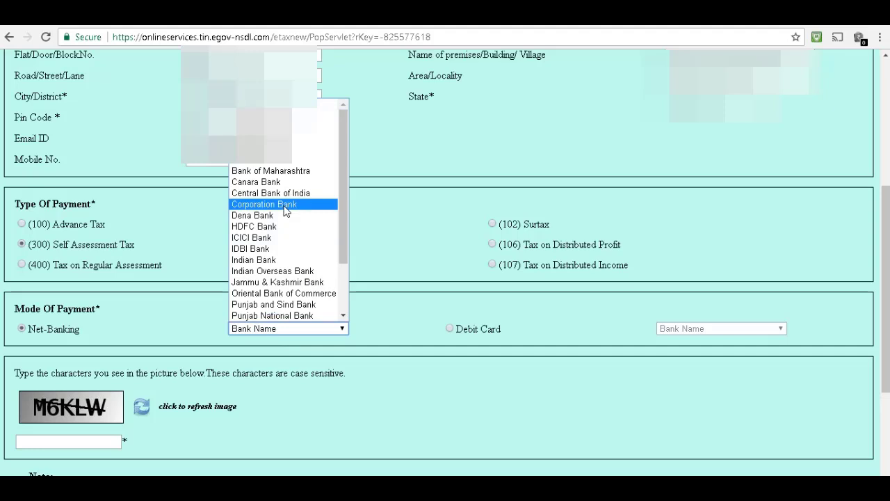
click(277, 240)
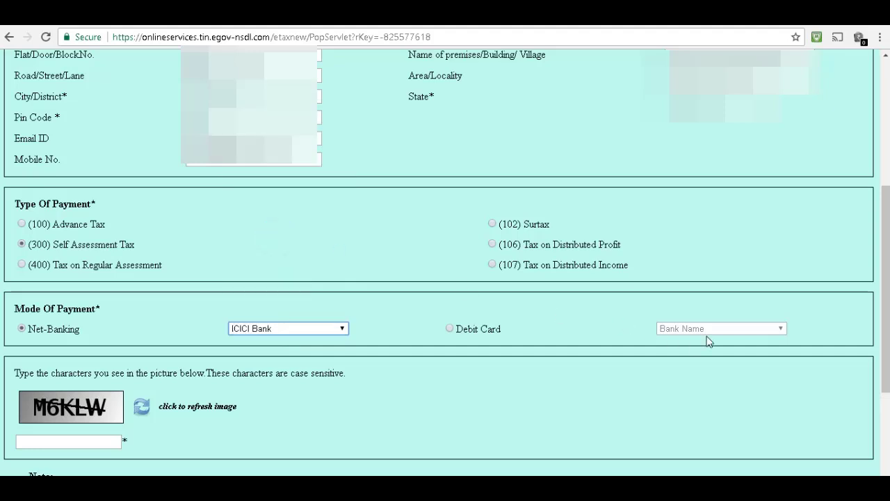
Step: Enter the captcha characters from the picture and proceed to the confirmation page
scroll(316, 348, down, 2)
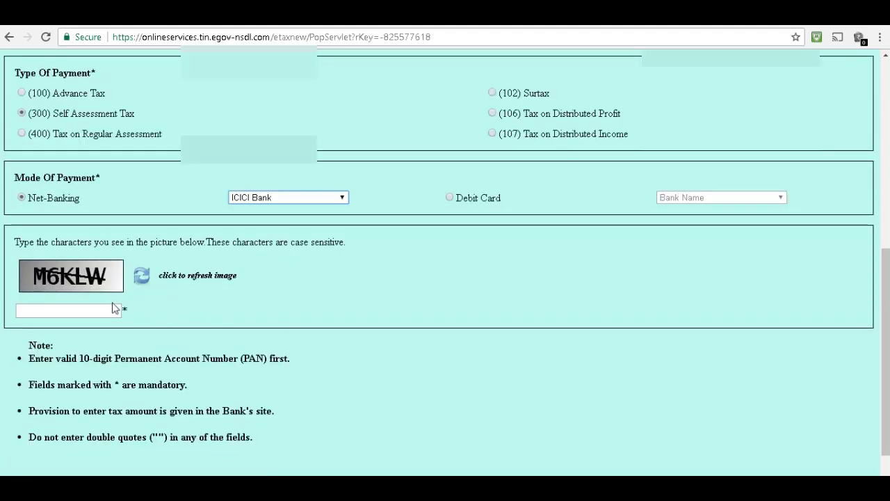
click(93, 306)
text(M)
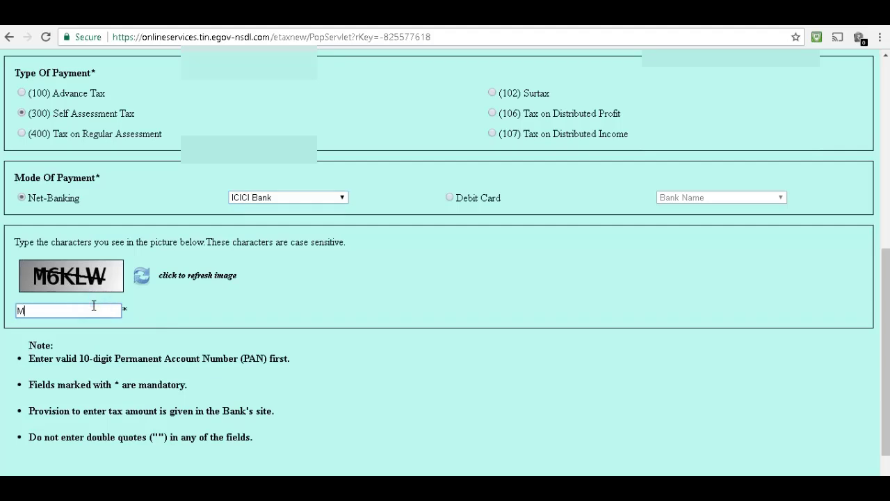
text(6KLW)
scroll(105, 306, down, 1)
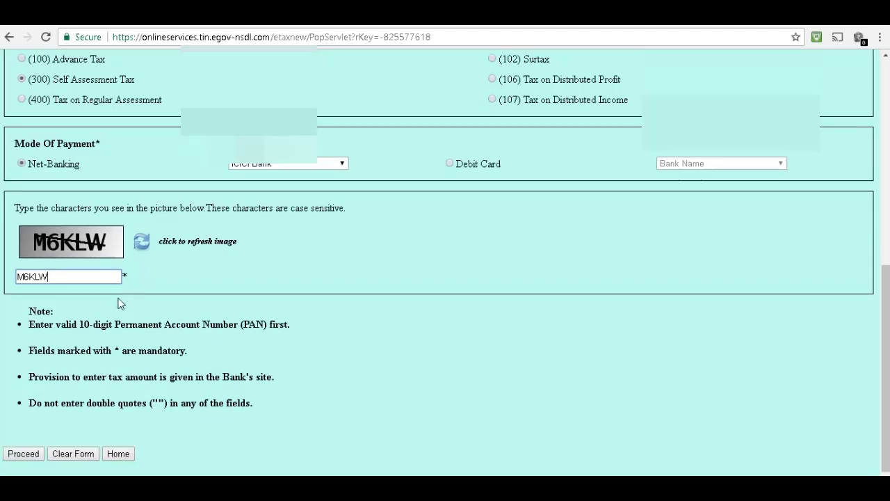
click(23, 453)
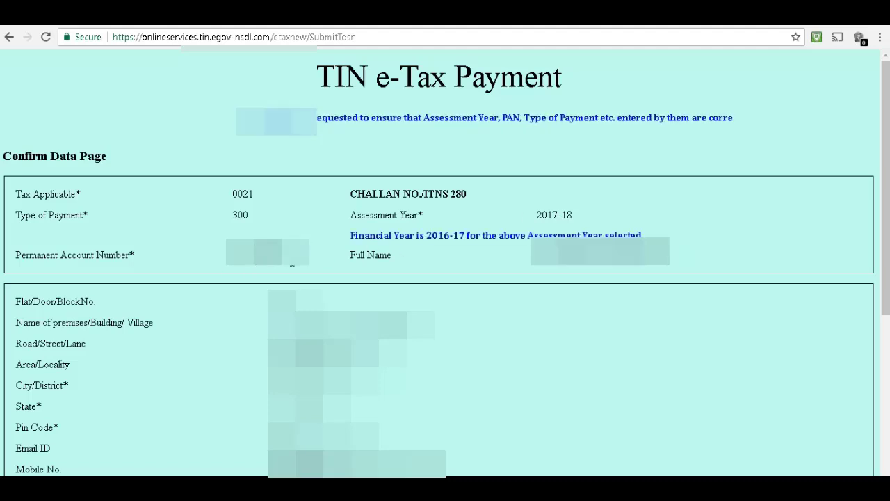
Step: Review the challan details on the confirmation page and submit them to the bank
scroll(445, 264, down, 3)
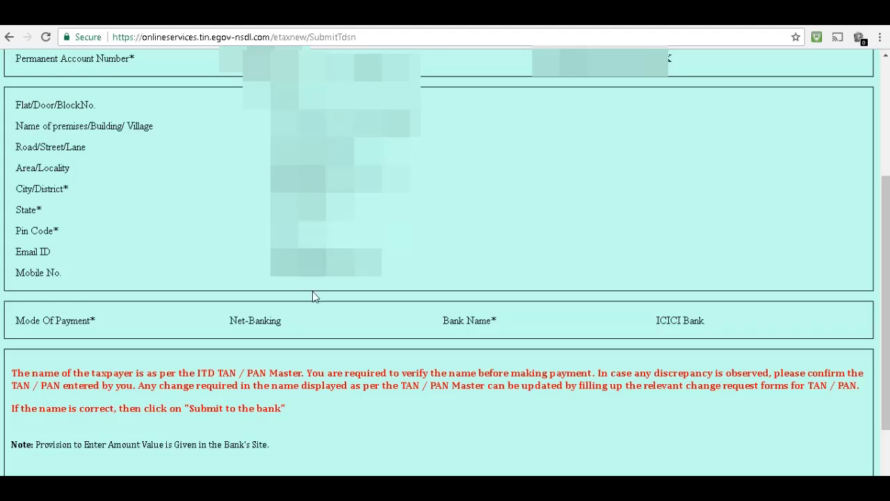
scroll(312, 296, down, 1)
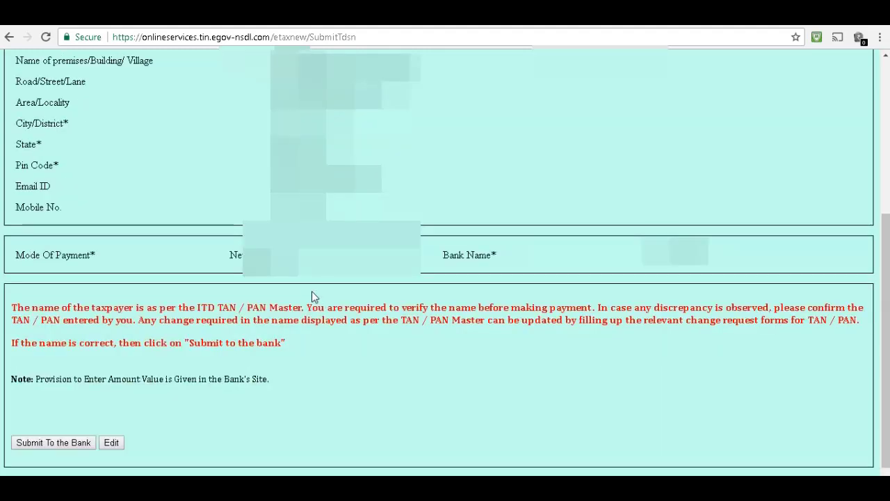
scroll(311, 297, down, 1)
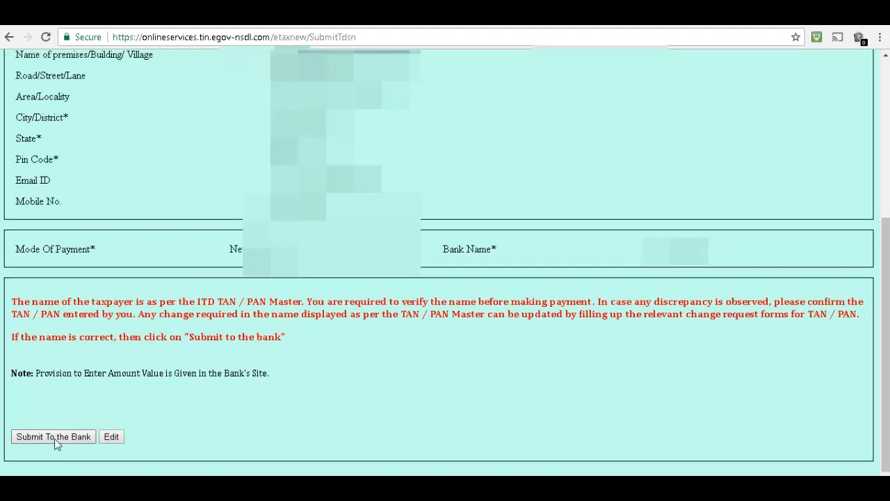
click(54, 440)
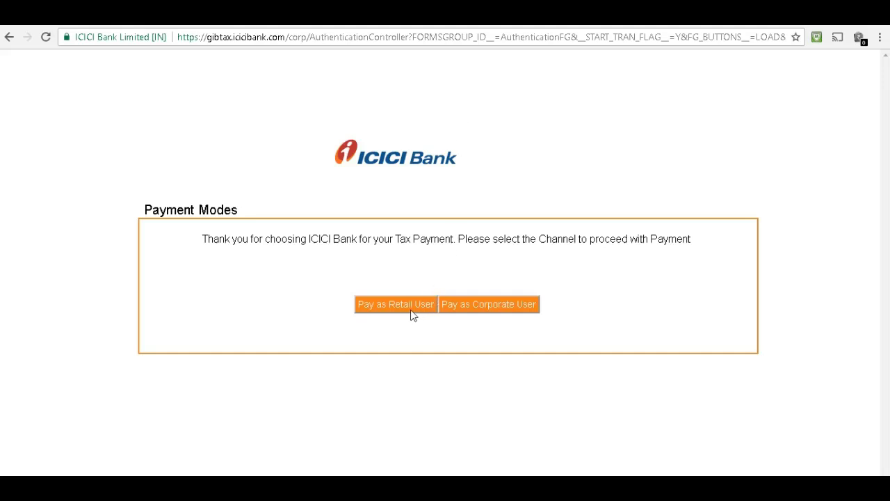
Step: Choose to pay as a retail user and log in to ICICI Bank with the user ID and password
click(411, 306)
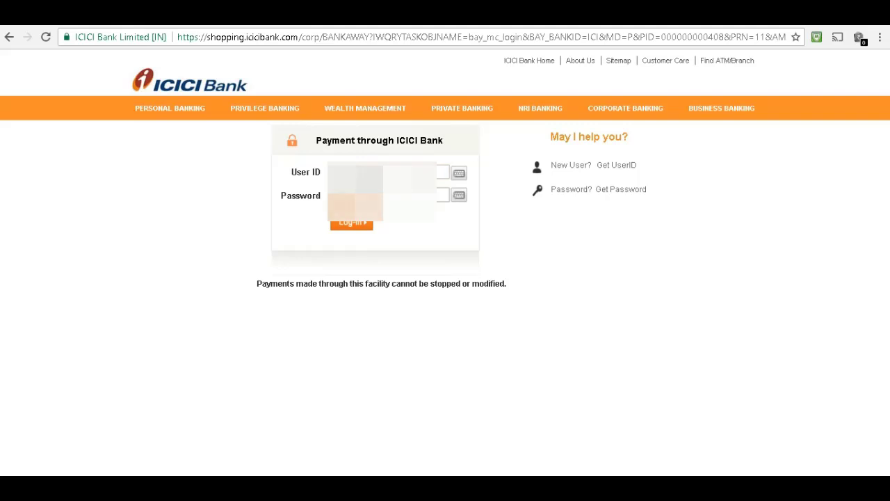
key(Return)
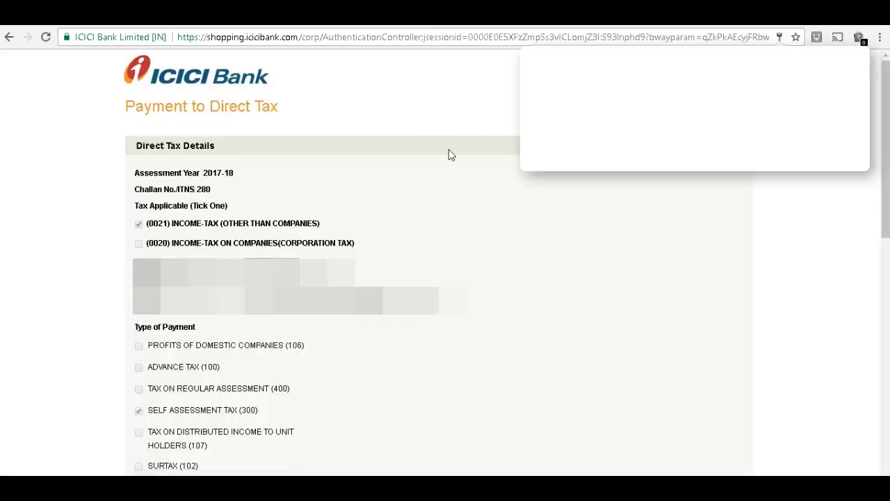
click(503, 261)
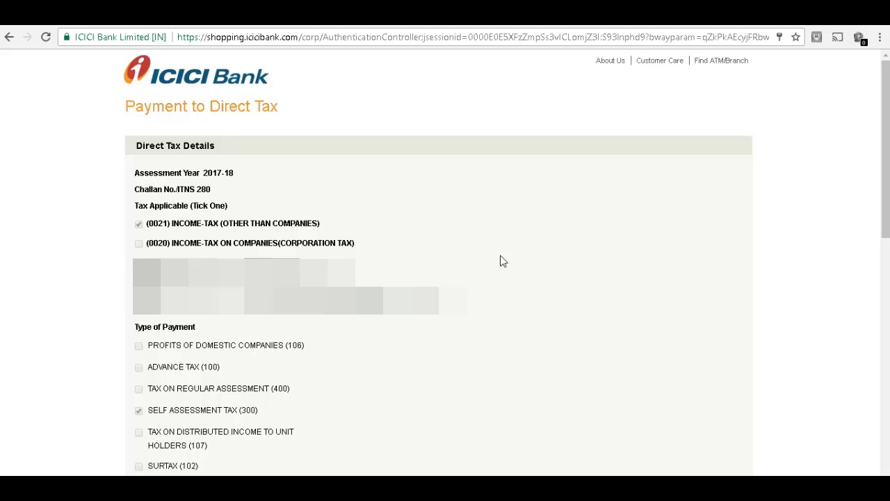
Step: Enter 3130 as the income tax amount, calculate the total and continue with the payment
key(Tab)
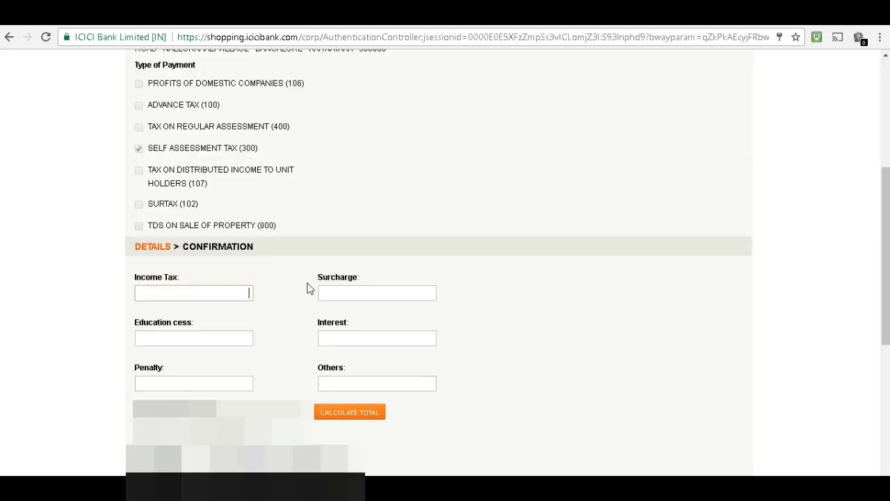
text(3130)
click(516, 300)
scroll(304, 349, down, 1)
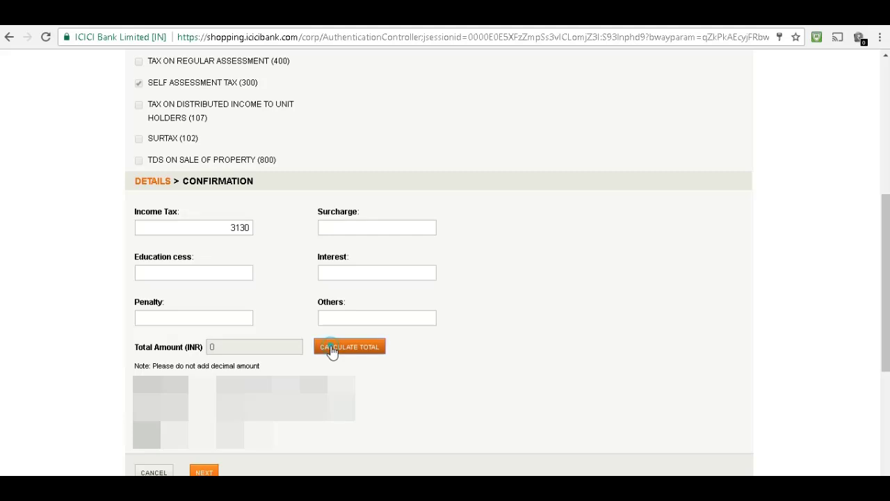
click(331, 351)
scroll(332, 351, down, 1)
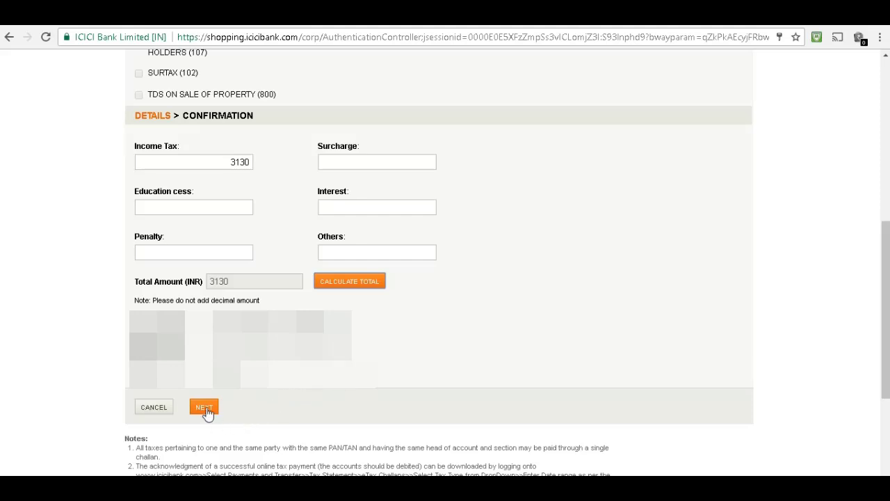
click(204, 408)
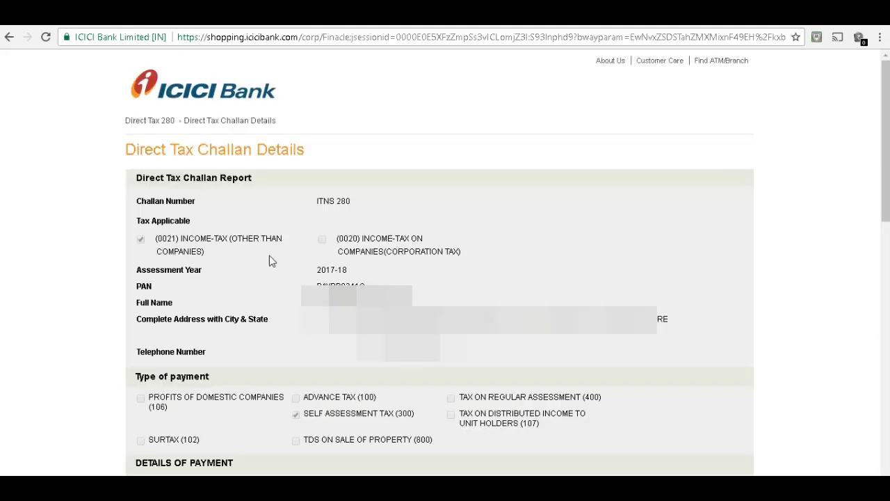
Step: Locate the BSR code and challan serial number in the challan report, and download the challan as a PDF
scroll(269, 256, down, 6)
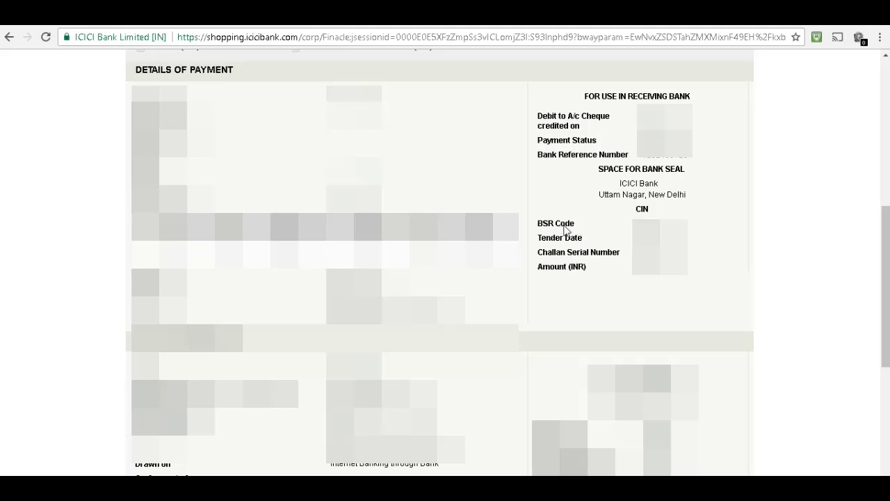
drag(565, 224, 544, 223)
drag(588, 252, 618, 253)
scroll(596, 276, down, 5)
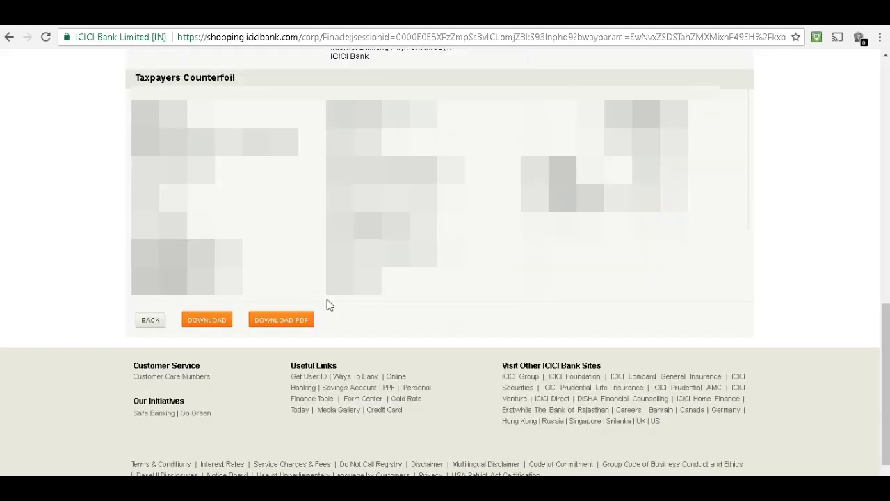
click(272, 324)
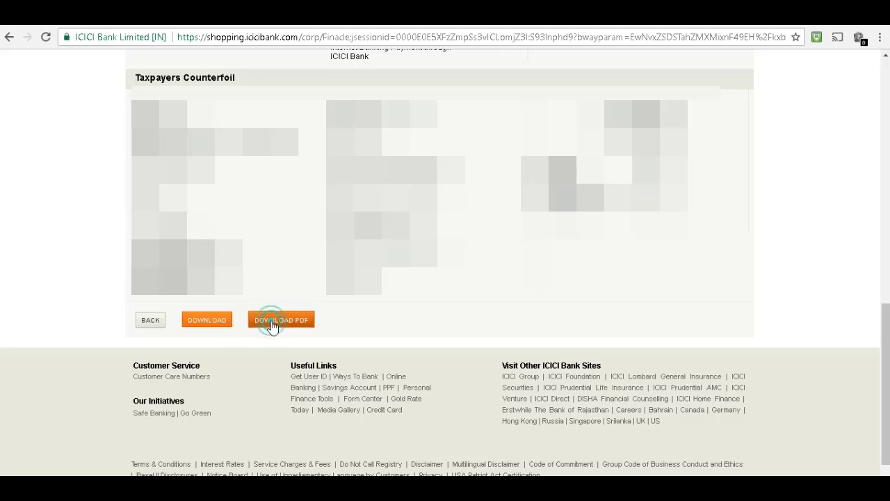